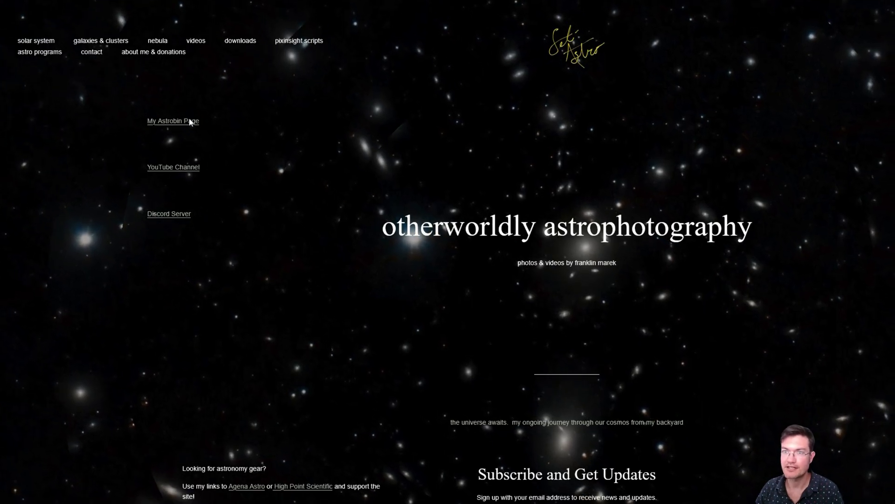
Go to the Cosmic Clarity Suite page via Astro Programs and follow its 'Folder Here' download link.
{"action": "mouse_move", "coordinate": [41, 54]}
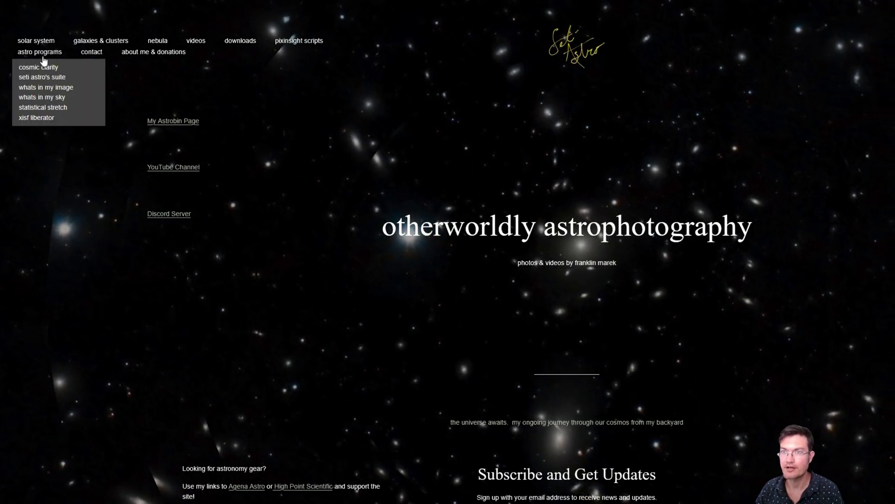
{"action": "left_click", "coordinate": [43, 66]}
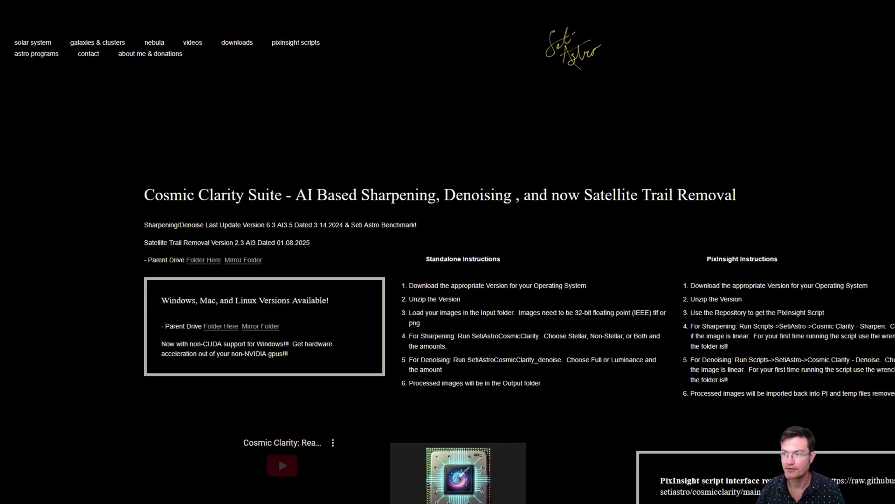
{"action": "left_click_drag", "start_coordinate": [418, 224], "coordinate": [346, 225]}
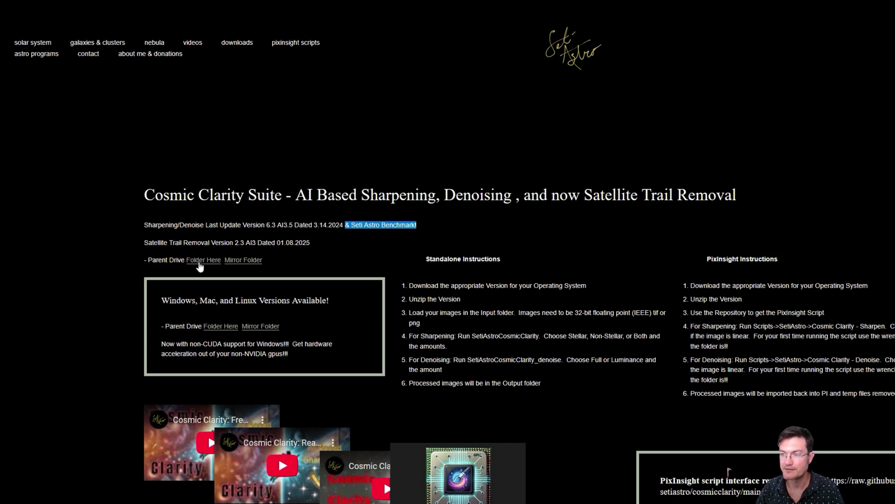
{"action": "left_click", "coordinate": [200, 265]}
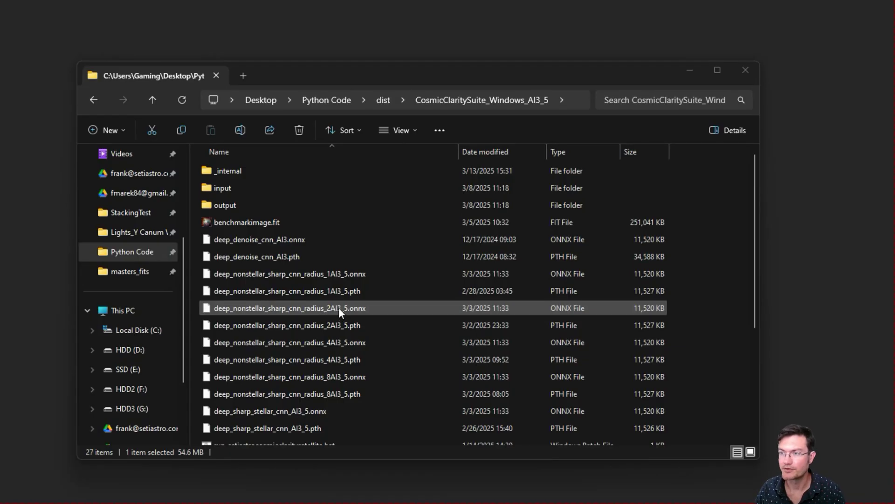
In the CosmicClaritySuite_Windows_AI3_5 folder, scroll down and select setiastrobenchmark.exe.
{"action": "left_click", "coordinate": [268, 222]}
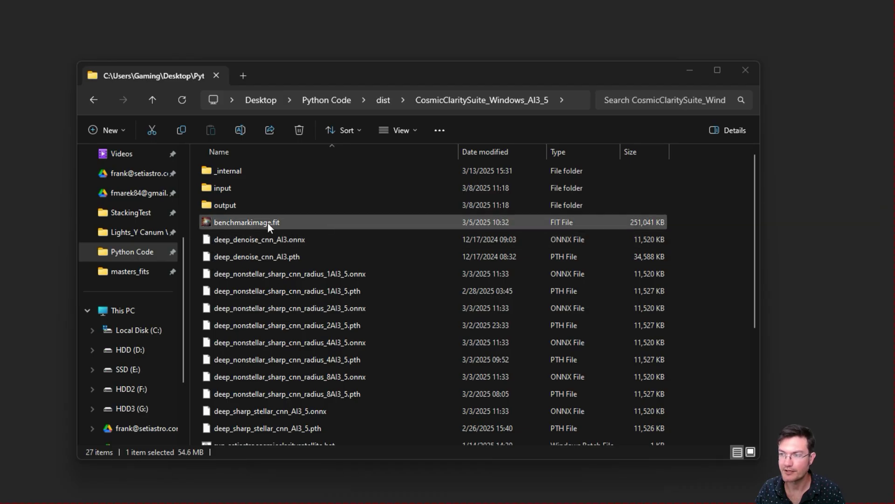
{"action": "scroll", "coordinate": [351, 290], "scroll_direction": "down", "scroll_amount": 4}
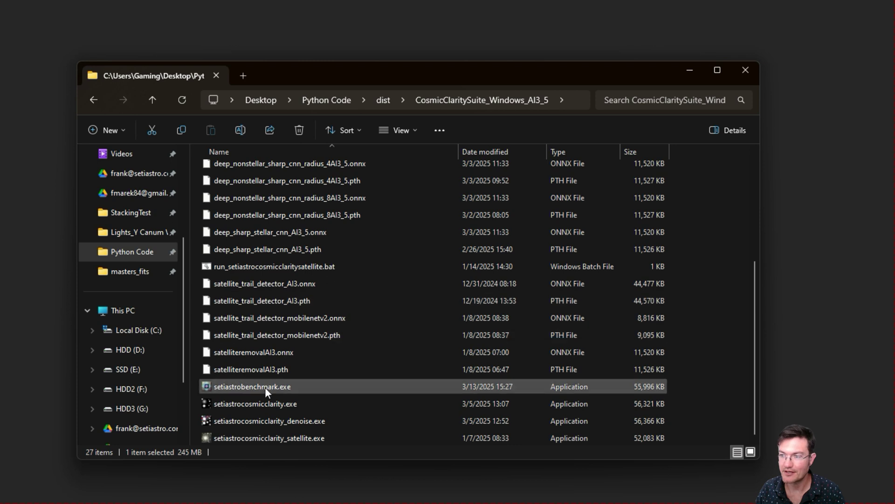
{"action": "left_click", "coordinate": [265, 387]}
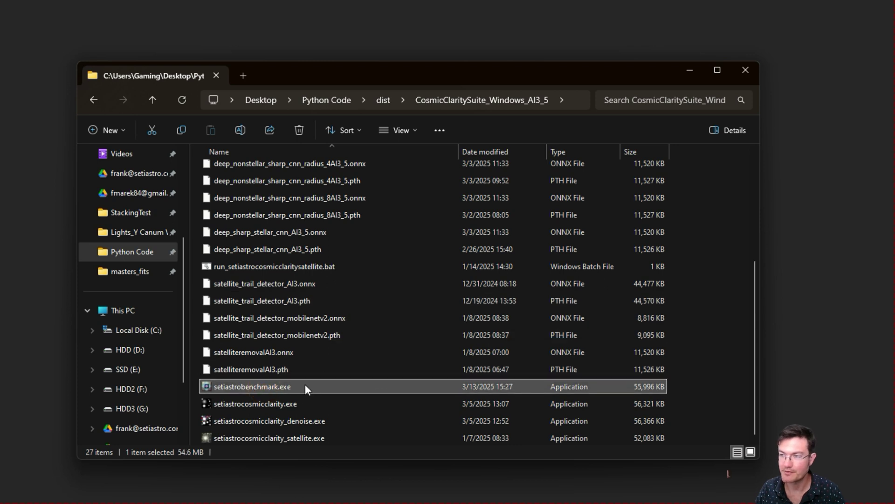
Launch setiastrobenchmark.exe, try the CPU and GPU modes, and leave the benchmark mode on Both.
{"action": "double_click", "coordinate": [256, 386]}
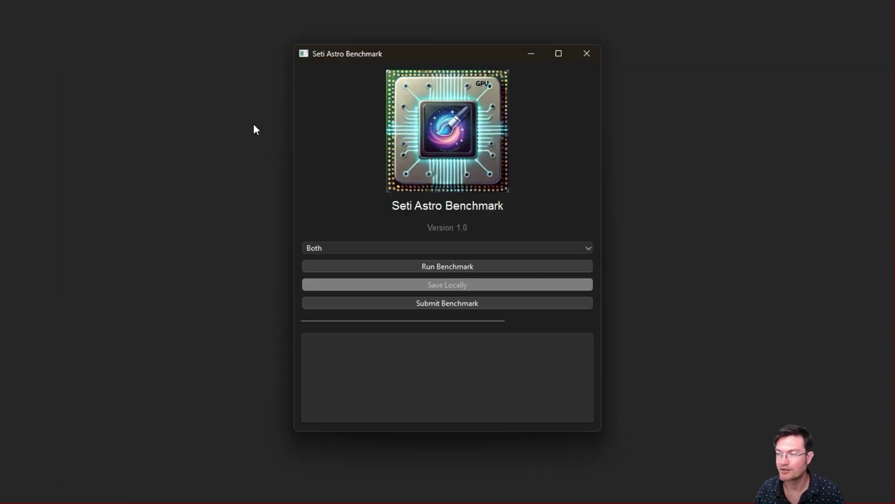
{"action": "left_click", "coordinate": [350, 248]}
{"action": "left_click", "coordinate": [351, 261]}
{"action": "left_click", "coordinate": [347, 249]}
{"action": "left_click", "coordinate": [344, 270]}
{"action": "left_click", "coordinate": [351, 247]}
{"action": "left_click", "coordinate": [338, 283]}
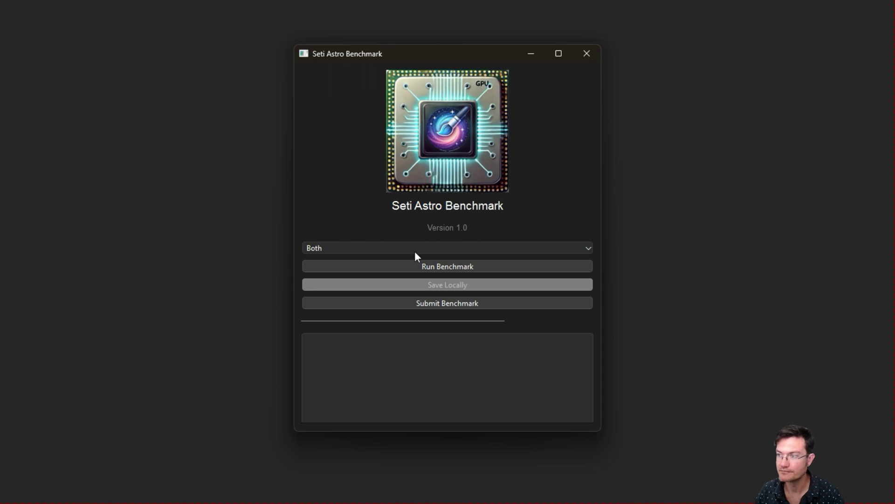
Start the benchmark and wait for the Benchmark Results JSON dialog with CPU, ONNX and GPU timings.
{"action": "left_click", "coordinate": [434, 270]}
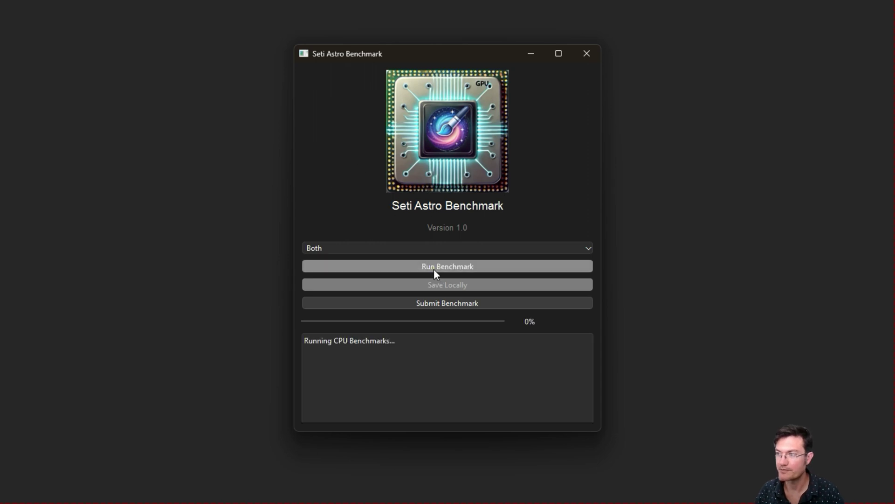
{"action": "left_click", "coordinate": [434, 270]}
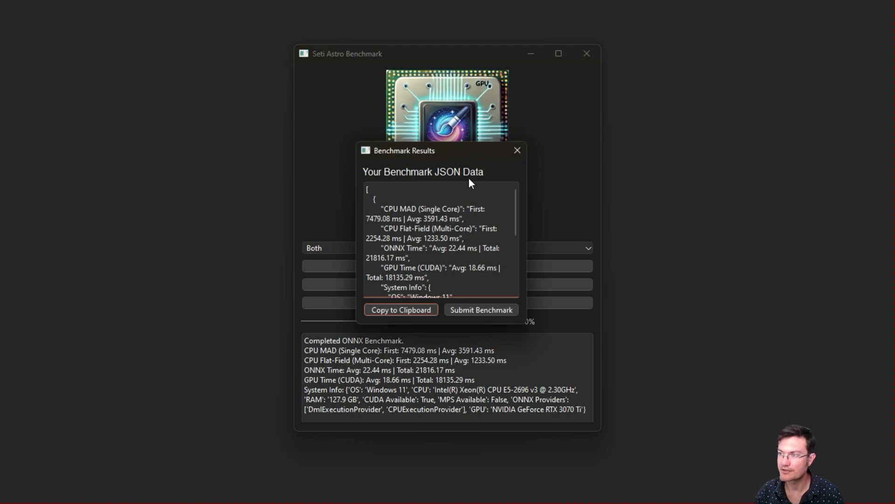
Move the Benchmark Results dialog aside, copy its JSON to the clipboard, and dismiss the confirmation.
{"action": "left_click_drag", "start_coordinate": [428, 151], "coordinate": [675, 135]}
{"action": "scroll", "coordinate": [684, 230], "scroll_direction": "down", "scroll_amount": 2}
{"action": "scroll", "coordinate": [683, 229], "scroll_direction": "down", "scroll_amount": 2}
{"action": "scroll", "coordinate": [667, 215], "scroll_direction": "up", "scroll_amount": 5}
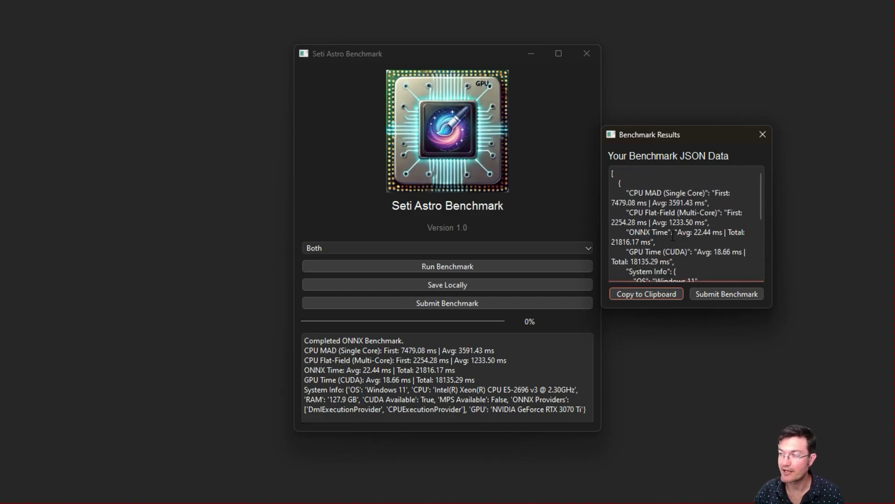
{"action": "left_click", "coordinate": [649, 294]}
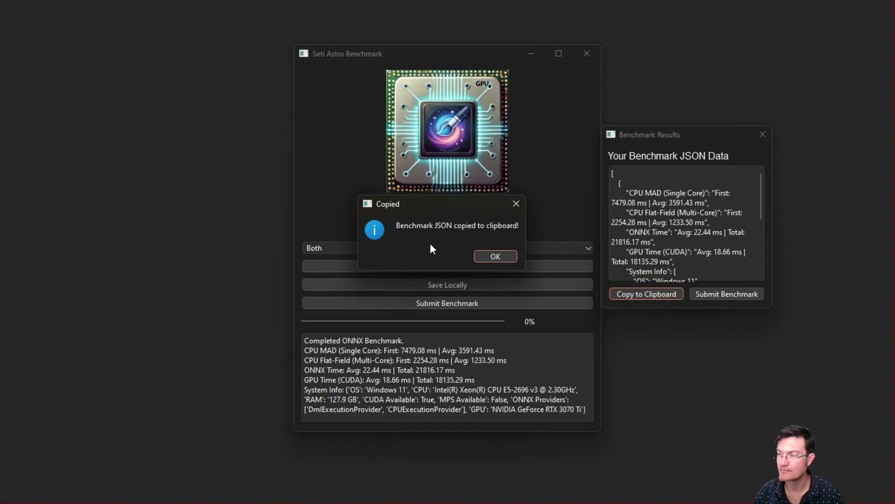
{"action": "left_click", "coordinate": [491, 257]}
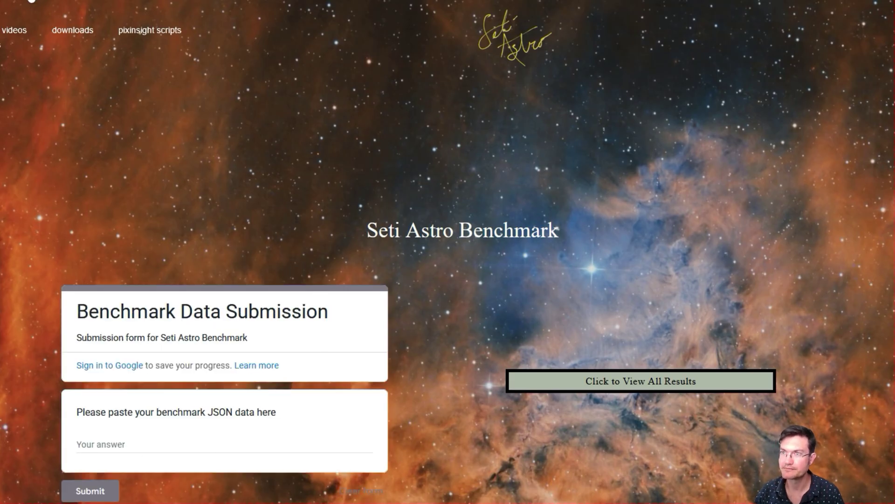
Paste the benchmark JSON into the form's answer field and submit the form.
{"action": "scroll", "coordinate": [86, 273], "scroll_direction": "down", "scroll_amount": 3}
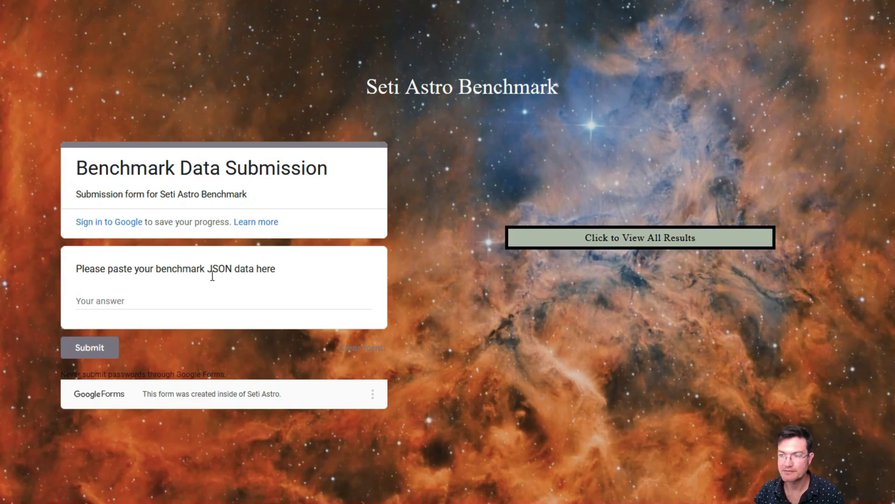
{"action": "left_click", "coordinate": [105, 301]}
{"action": "left_click", "coordinate": [79, 300]}
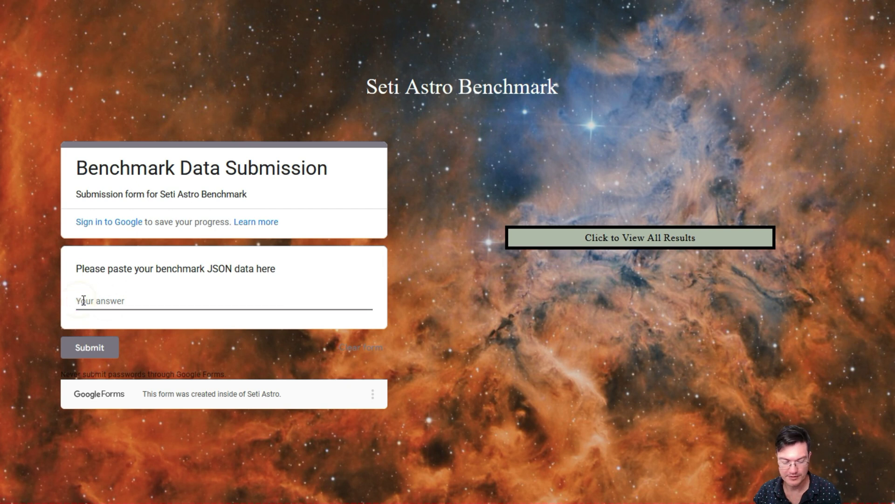
{"action": "key", "text": "ctrl+v"}
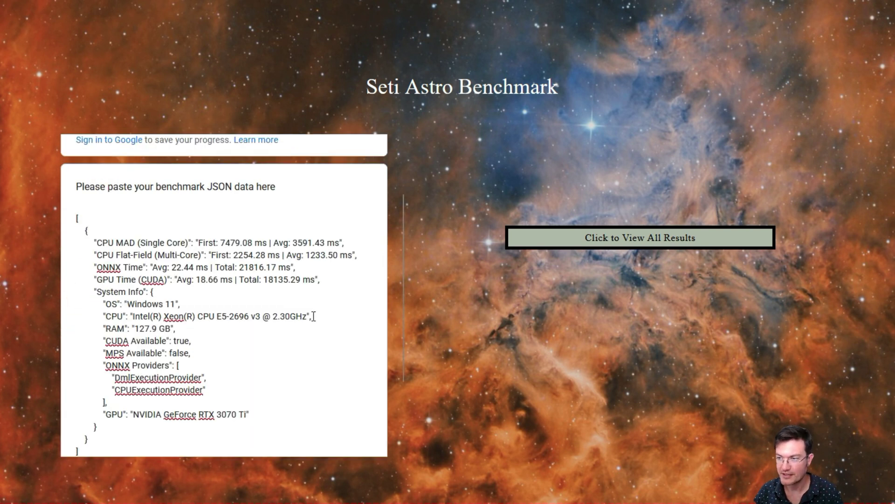
{"action": "scroll", "coordinate": [314, 316], "scroll_direction": "down", "scroll_amount": 2}
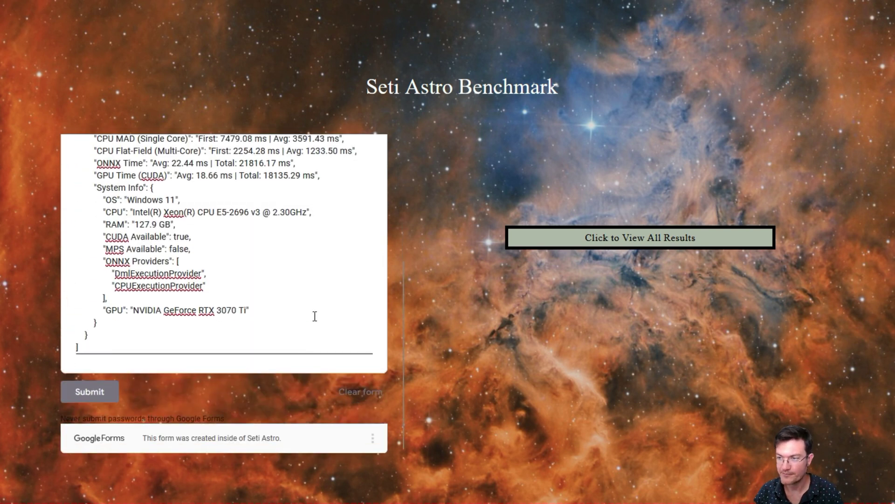
{"action": "left_click", "coordinate": [93, 391]}
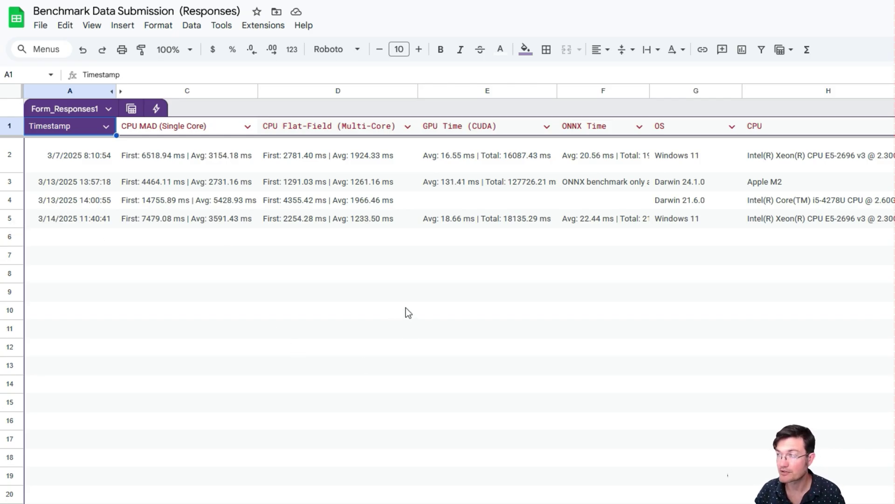
Inspect the timestamp, parsing formula, CPU, GPU and ONNX timing cells in rows 3 and 5.
{"action": "left_click", "coordinate": [70, 182]}
{"action": "left_click", "coordinate": [195, 187]}
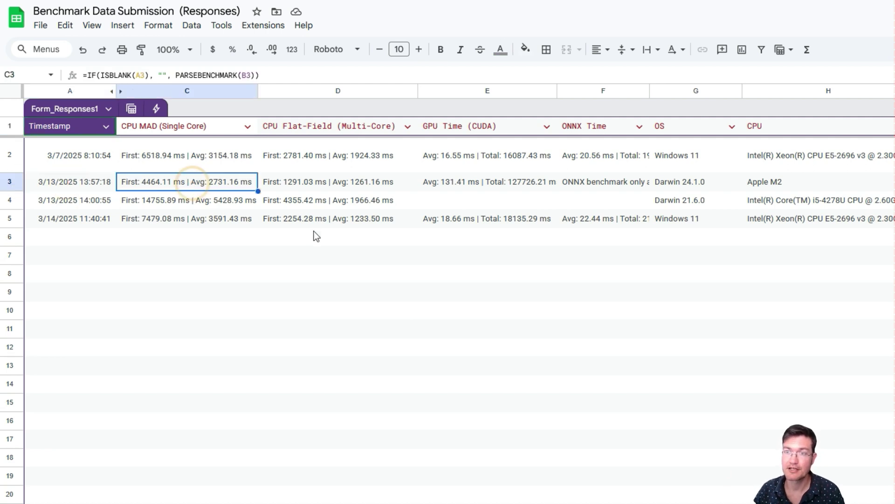
{"action": "left_click", "coordinate": [339, 186]}
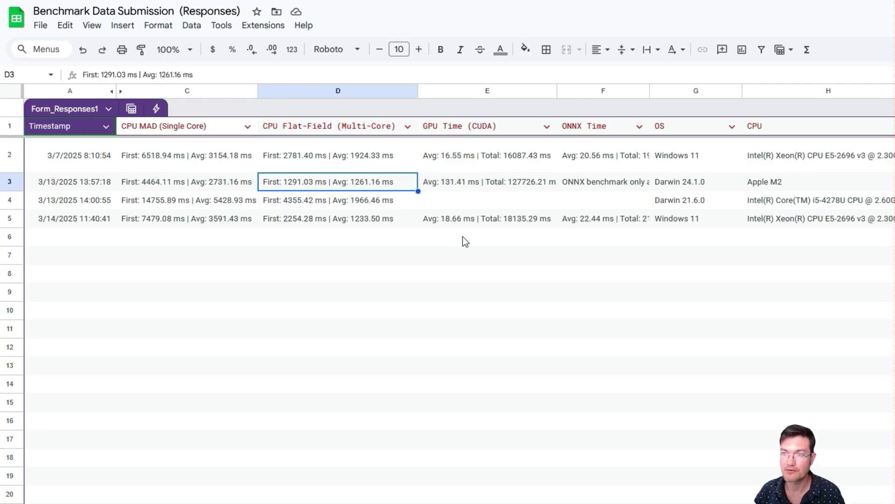
{"action": "left_click", "coordinate": [510, 177]}
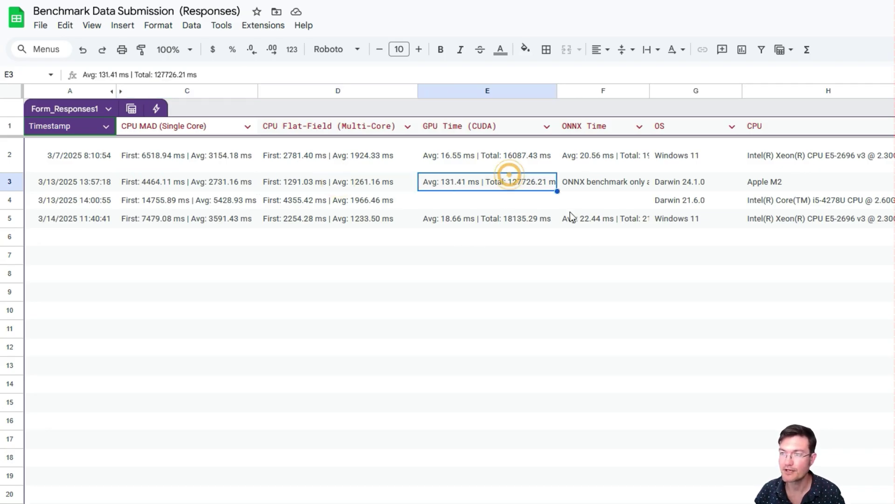
{"action": "left_click", "coordinate": [606, 181]}
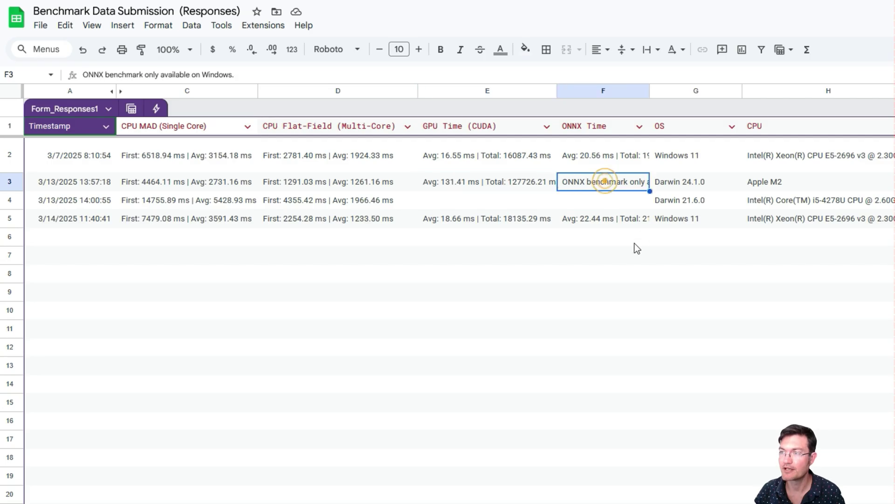
{"action": "left_click", "coordinate": [605, 219]}
Check the OS values in G2–G5 and the Intel Xeon CPU entry in H2.
{"action": "left_click", "coordinate": [681, 219]}
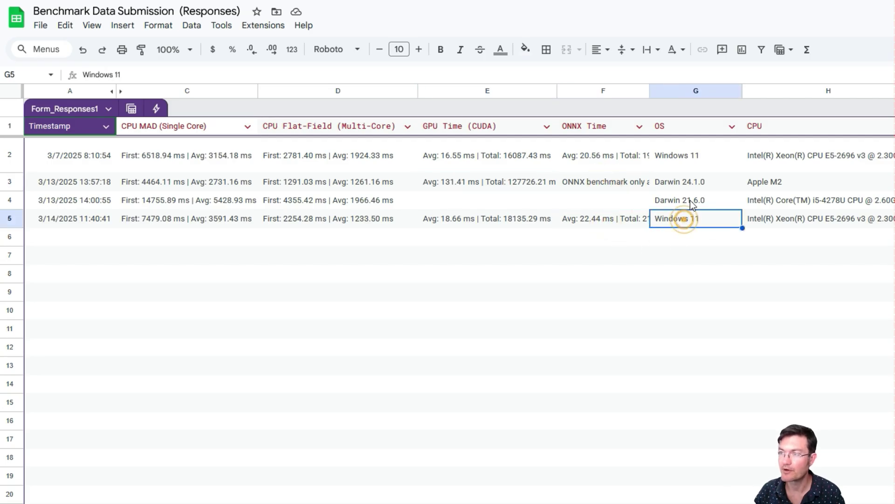
{"action": "left_click", "coordinate": [690, 199]}
{"action": "left_click", "coordinate": [691, 183]}
{"action": "left_click", "coordinate": [684, 159]}
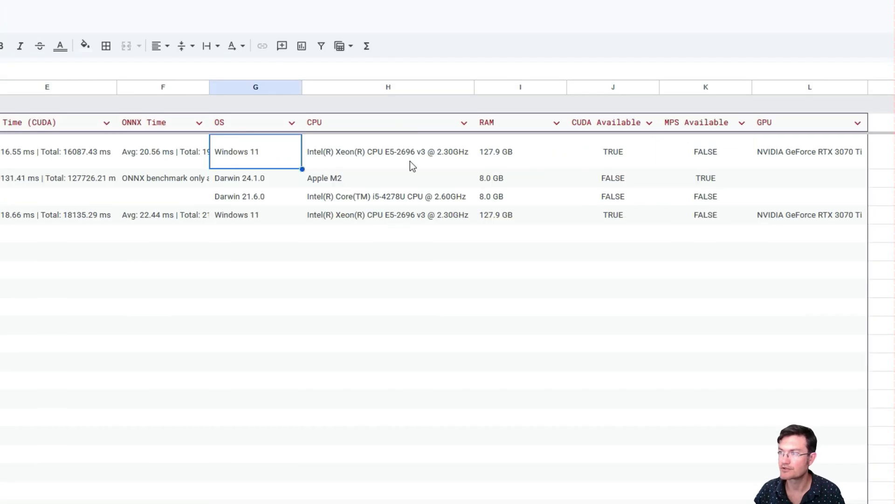
{"action": "left_click", "coordinate": [457, 147]}
{"action": "left_click", "coordinate": [351, 161]}
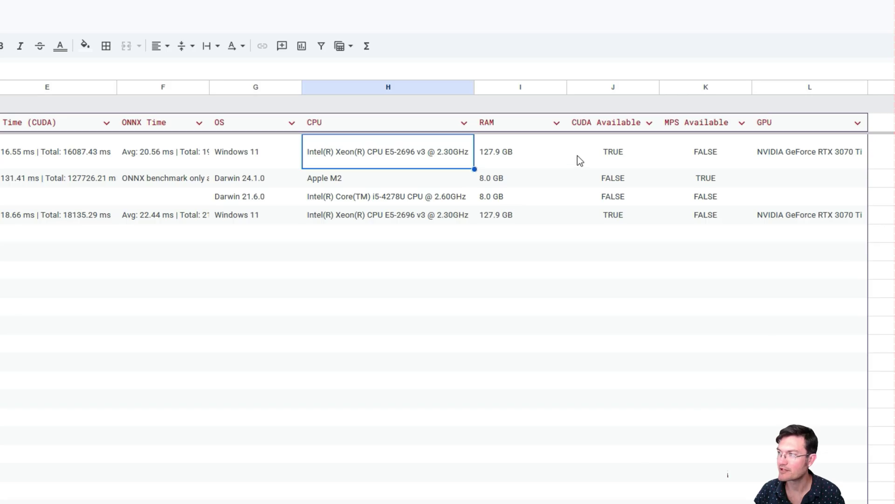
Check CUDA and MPS availability and the GPU entries in L2 and L5, then close the OS column options.
{"action": "left_click", "coordinate": [615, 154]}
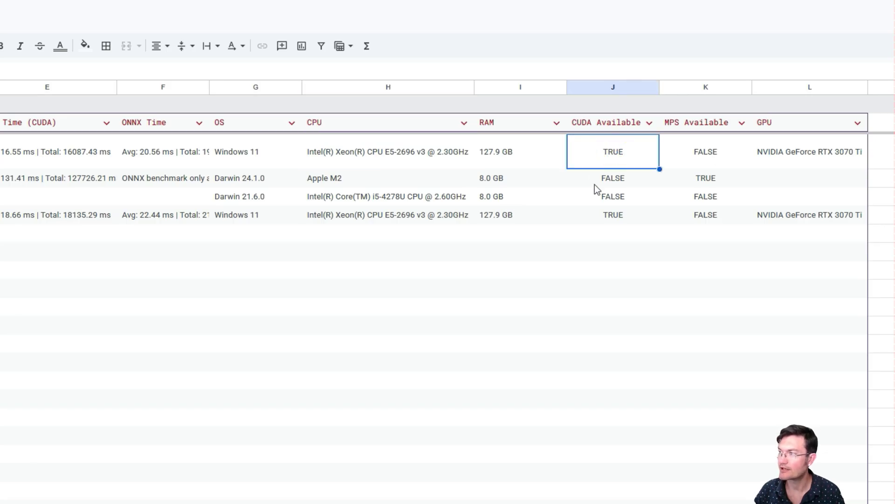
{"action": "left_click", "coordinate": [699, 152]}
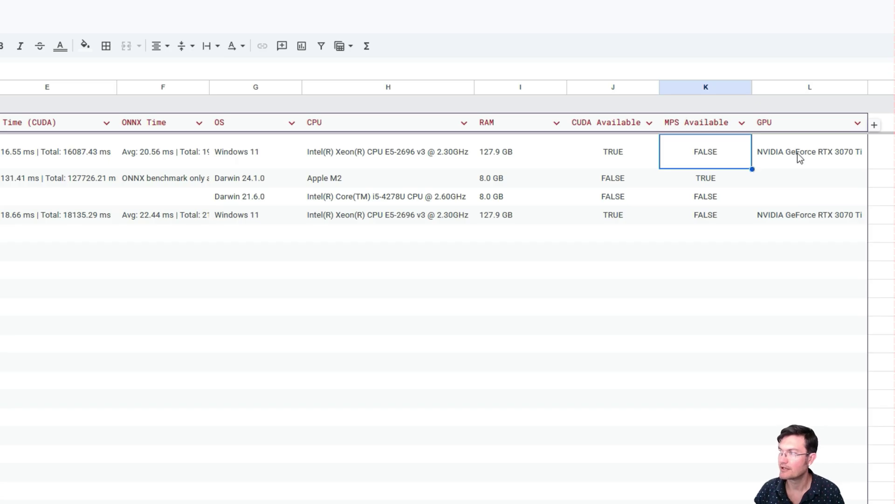
{"action": "left_click", "coordinate": [785, 217]}
{"action": "left_click", "coordinate": [776, 157]}
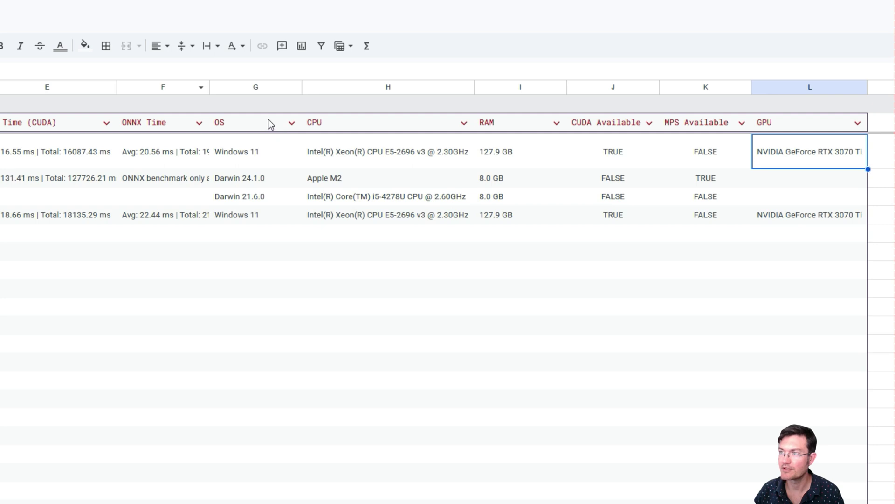
{"action": "left_click", "coordinate": [292, 123]}
{"action": "left_click", "coordinate": [283, 256]}
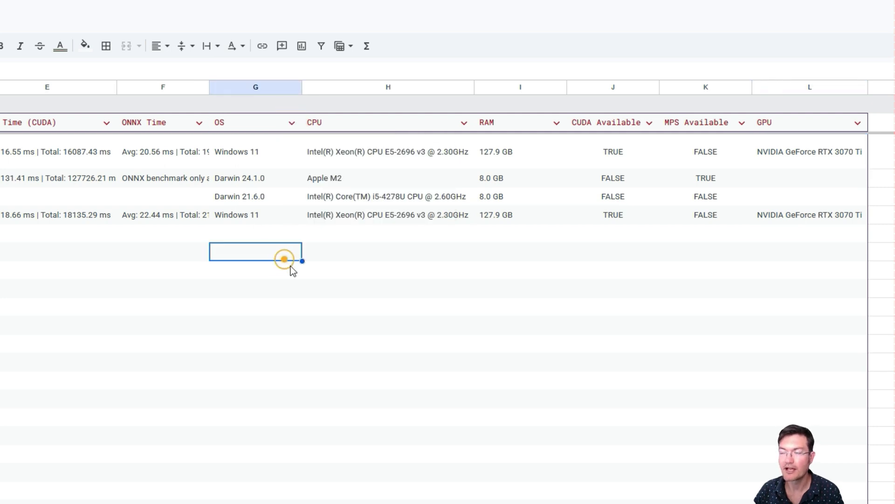